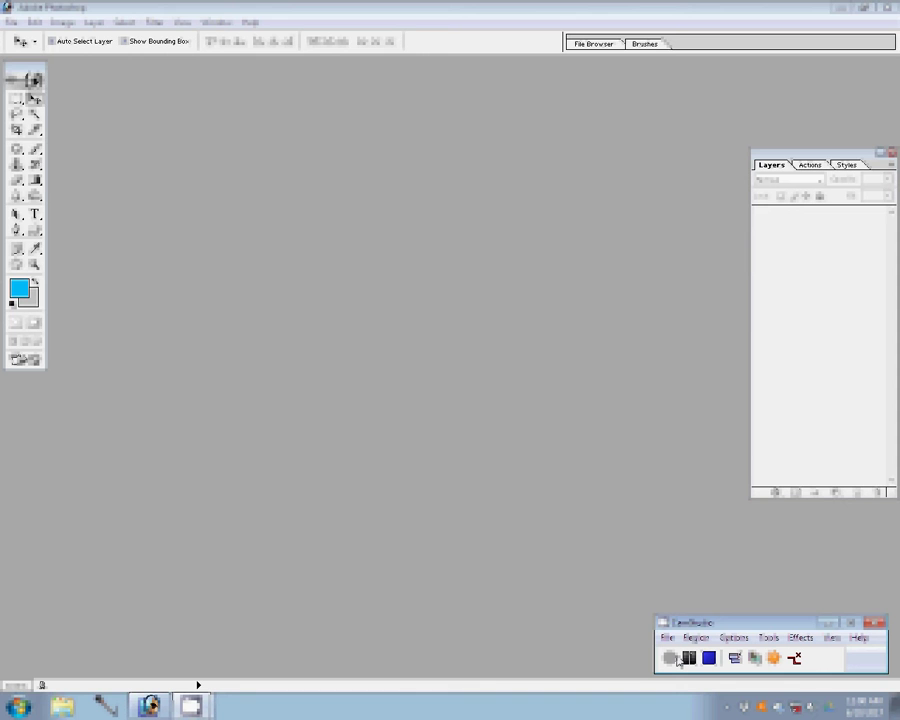
Import a scan through WIA Support from the CanoScan LiDE 120 scanner.
{"action": "left_click", "coordinate": [10, 21]}
{"action": "mouse_move", "coordinate": [40, 225]}
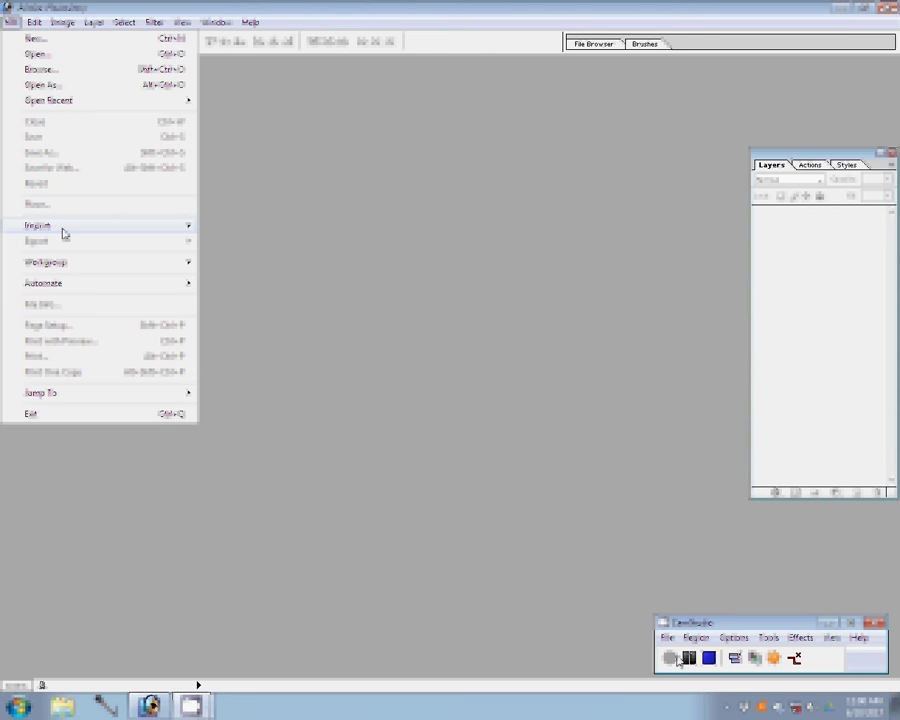
{"action": "left_click", "coordinate": [295, 282]}
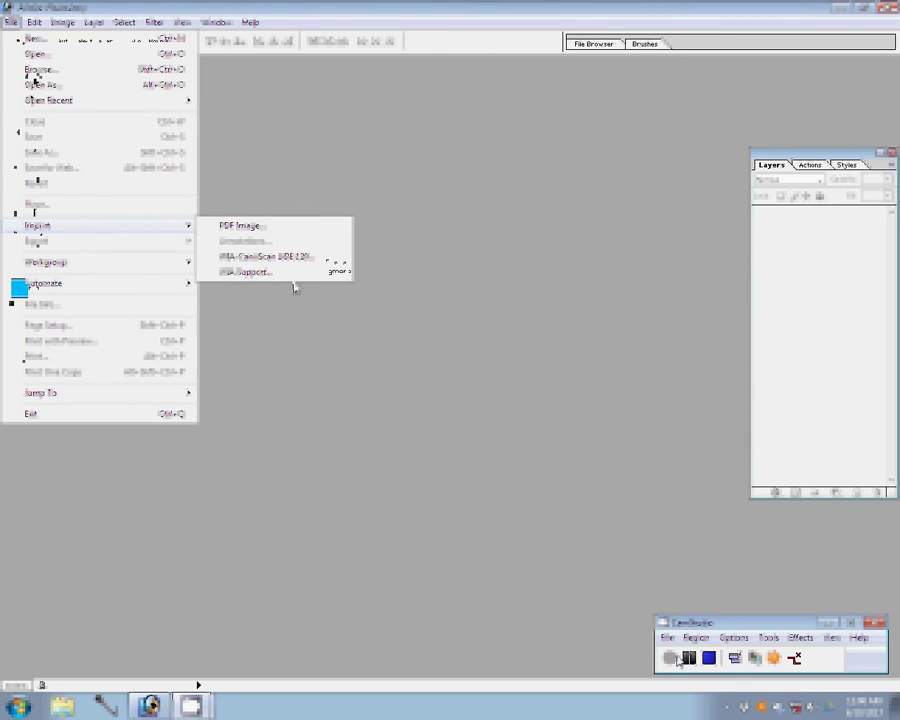
{"action": "left_click", "coordinate": [518, 446]}
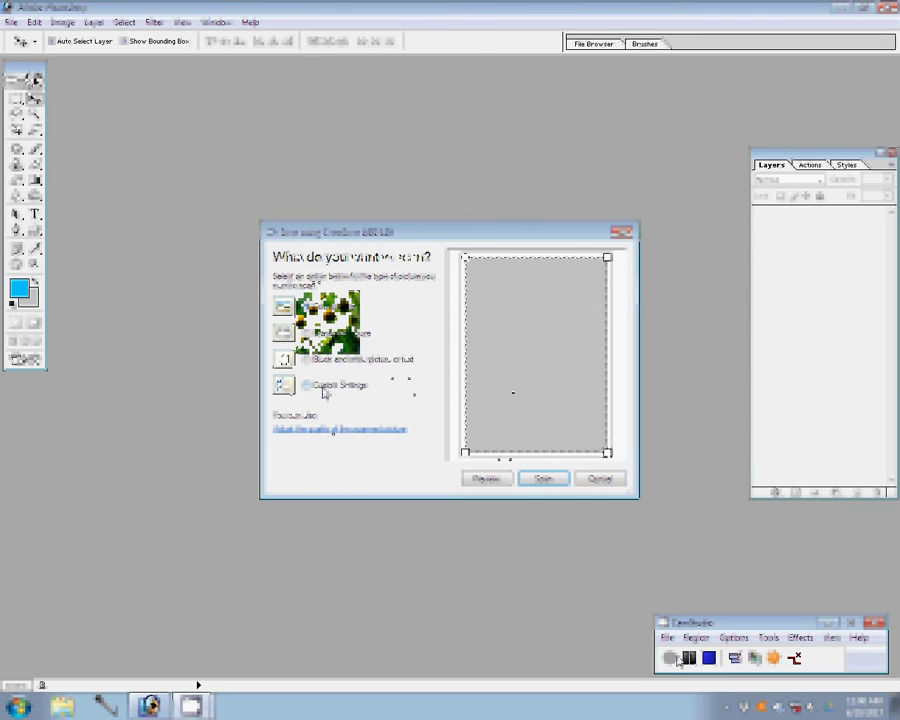
Preview the scanner bed with custom settings and fit the scan area snugly around the photo.
{"action": "left_click", "coordinate": [306, 385]}
{"action": "left_click", "coordinate": [486, 478]}
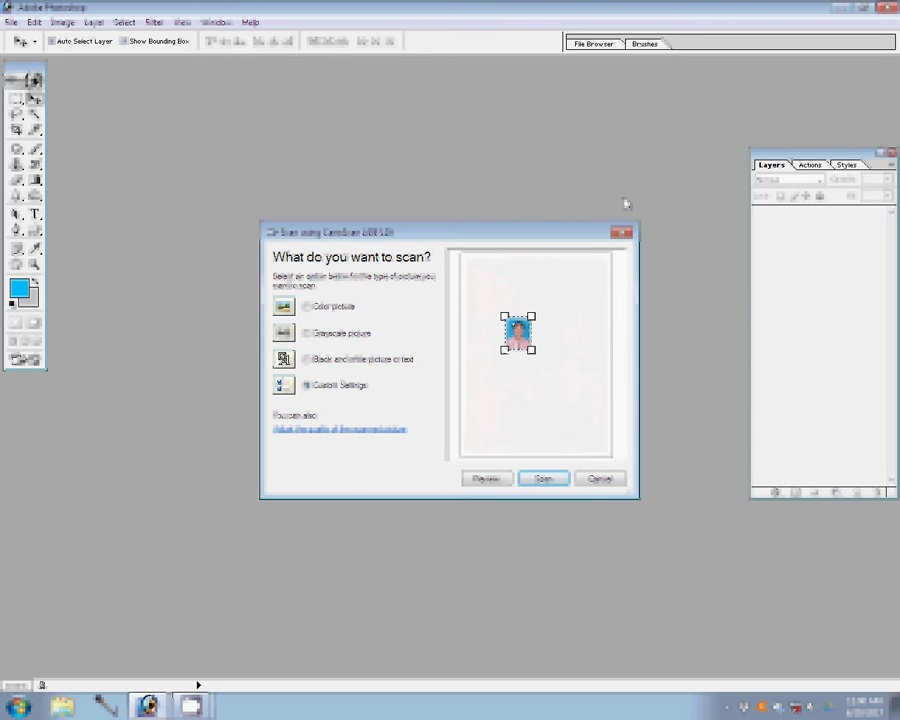
{"action": "left_click_drag", "start_coordinate": [504, 316], "coordinate": [501, 310]}
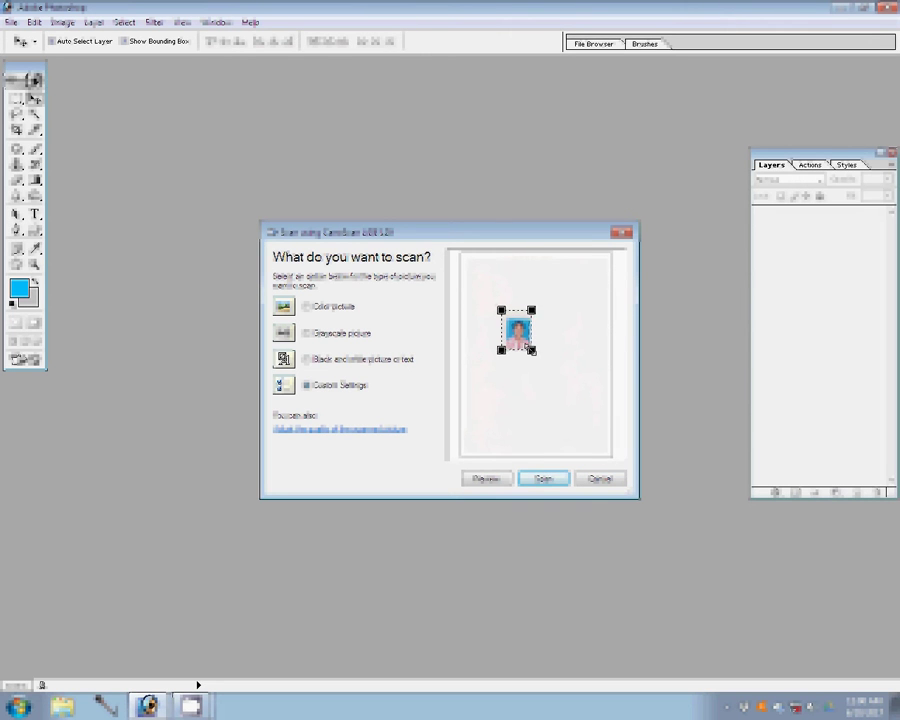
{"action": "left_click_drag", "start_coordinate": [531, 350], "coordinate": [535, 356]}
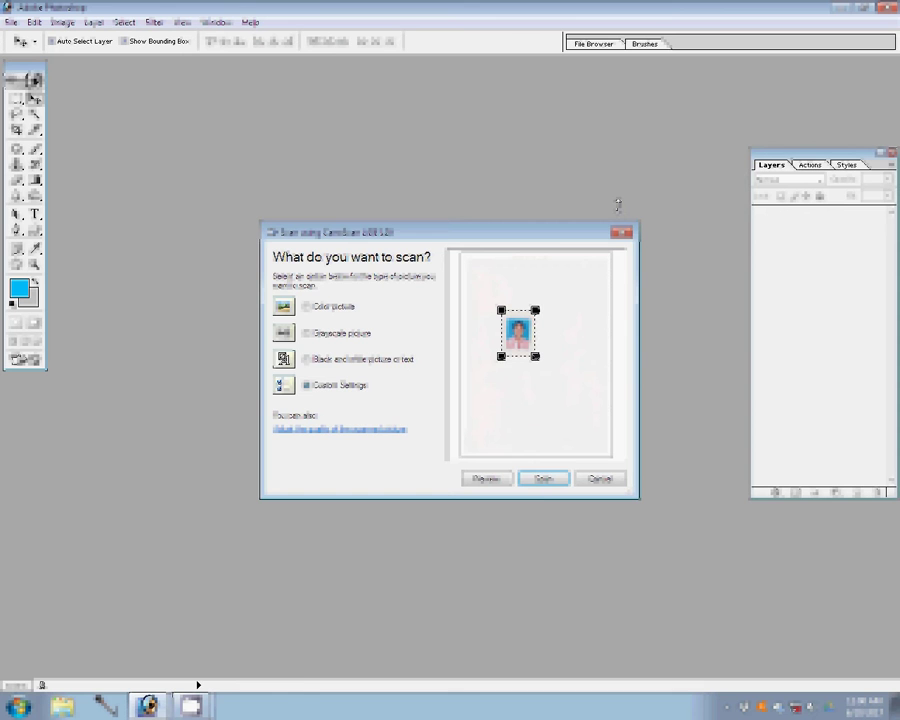
Scan the framed portrait into a new Photoshop document.
{"action": "left_click", "coordinate": [541, 484]}
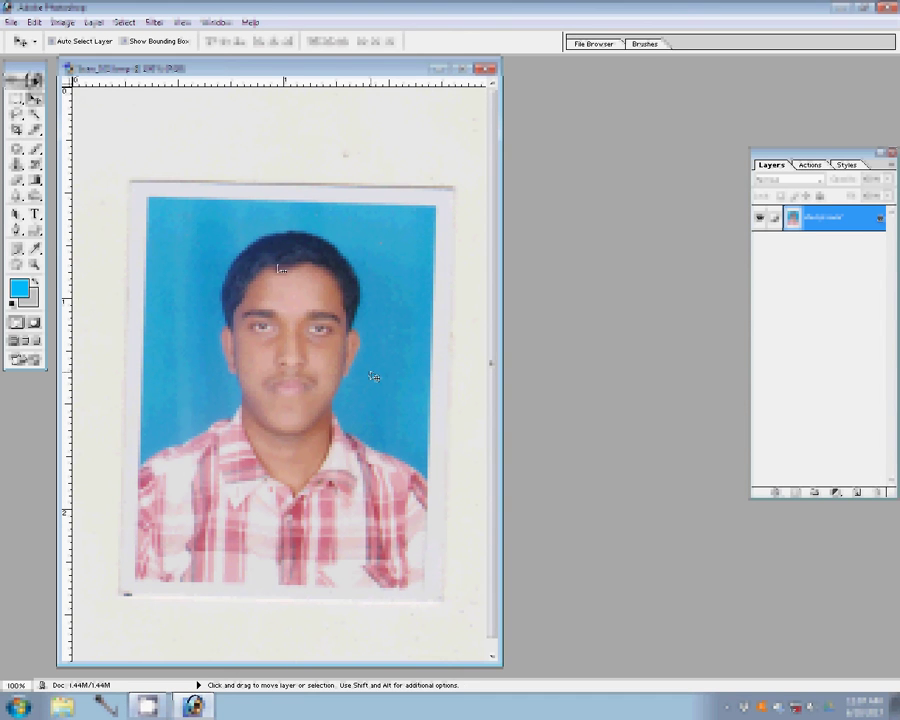
Crop the scan to the portrait at 3.4 × 4.4 cm, 300 ppi.
{"action": "key", "text": "c"}
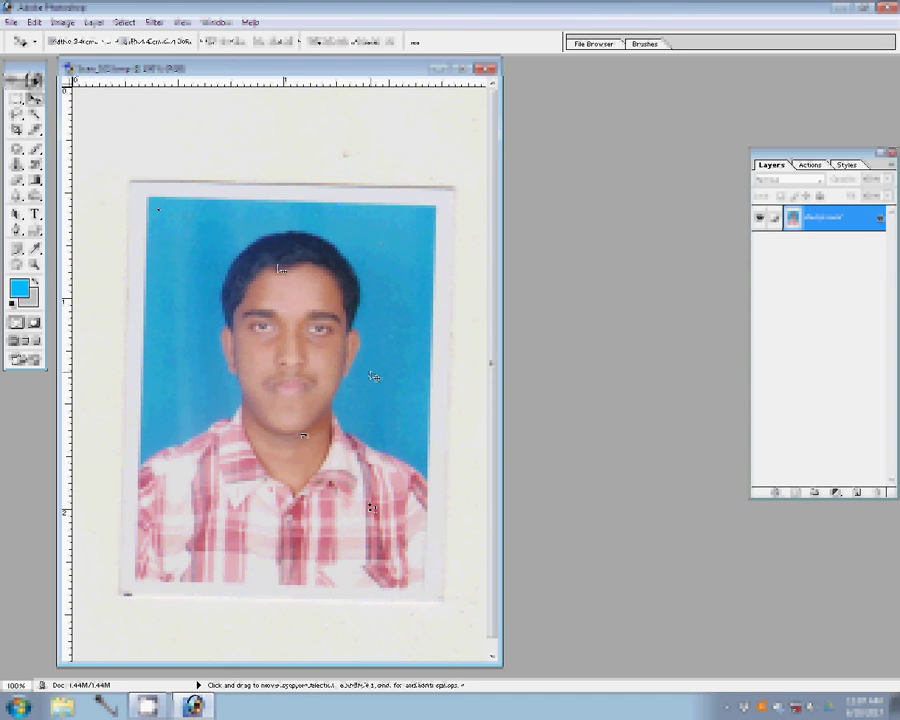
{"action": "mouse_move", "coordinate": [148, 198]}
{"action": "left_mouse_down"}
{"action": "mouse_move", "coordinate": [425, 583]}
{"action": "mouse_move", "coordinate": [425, 560]}
{"action": "left_mouse_up"}
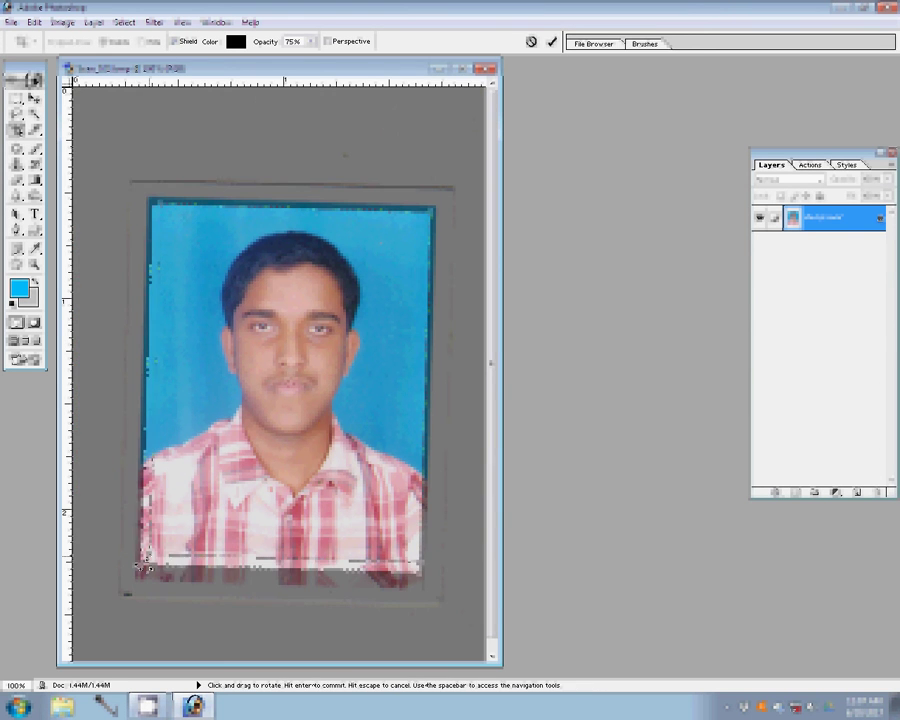
{"action": "left_click", "coordinate": [551, 41]}
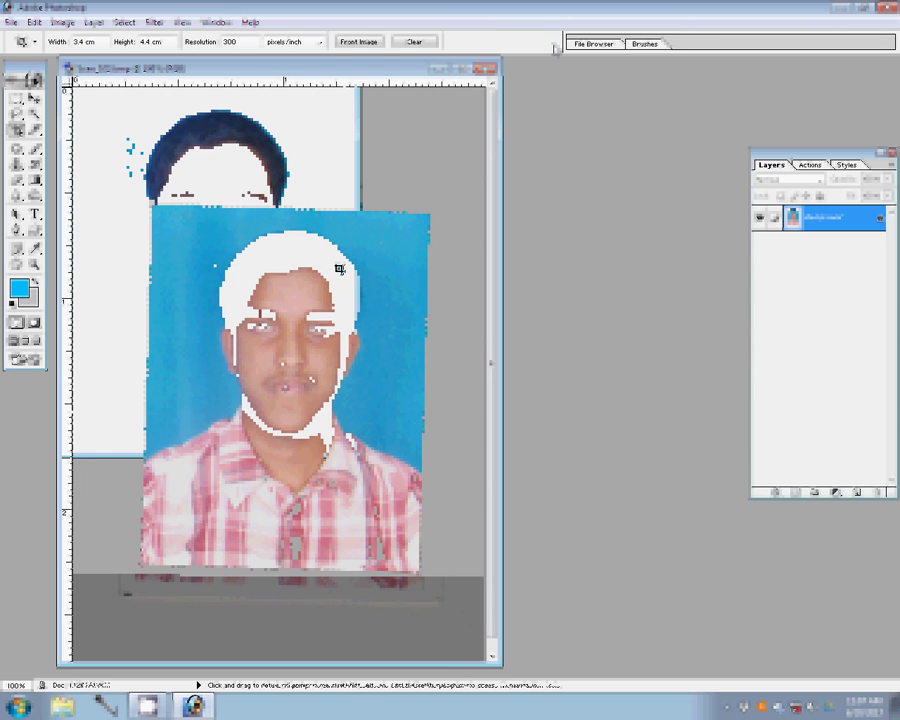
Apply Auto Levels to the cropped portrait and bring up Levels.
{"action": "key", "text": "z"}
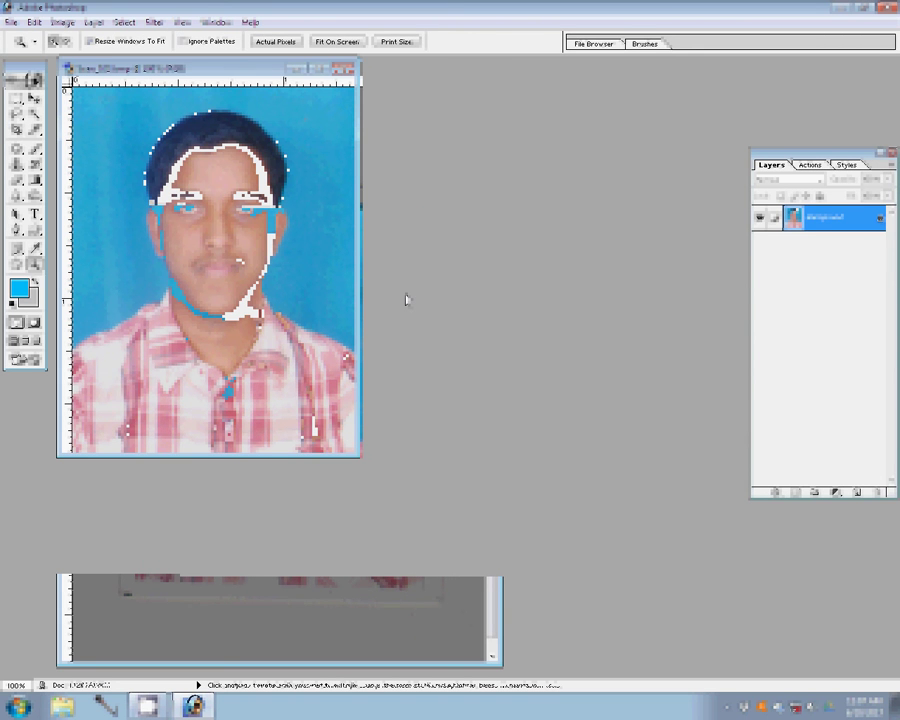
{"action": "key", "text": "ctrl+shift+l"}
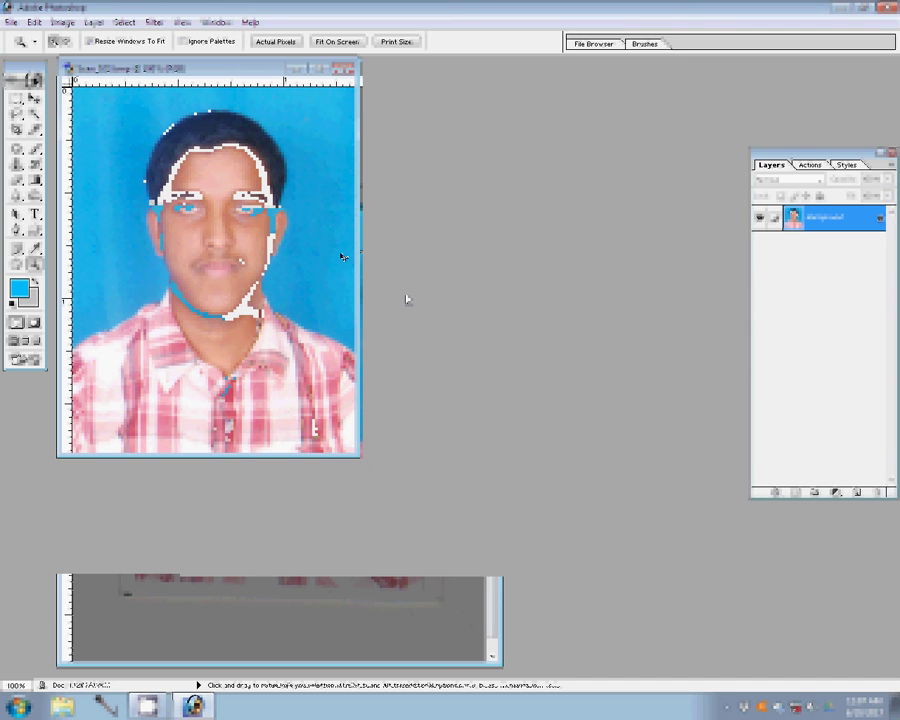
{"action": "key", "text": "ctrl+l"}
Darken the Levels midtones to 0.78 and zoom in on the portrait.
{"action": "left_click_drag", "start_coordinate": [637, 393], "coordinate": [653, 394]}
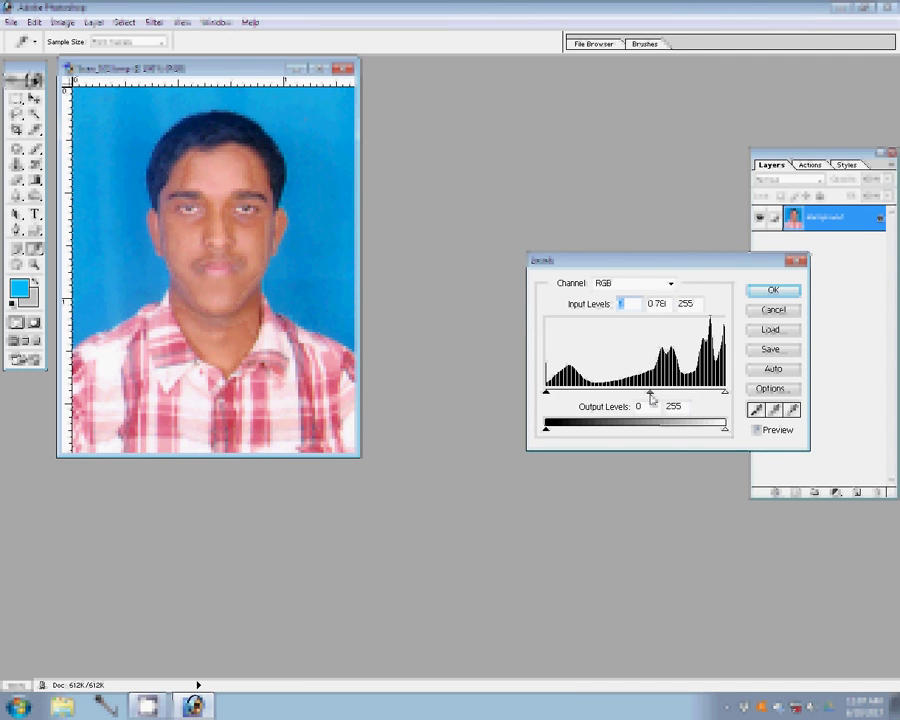
{"action": "left_click", "coordinate": [797, 290]}
{"action": "key", "text": "z"}
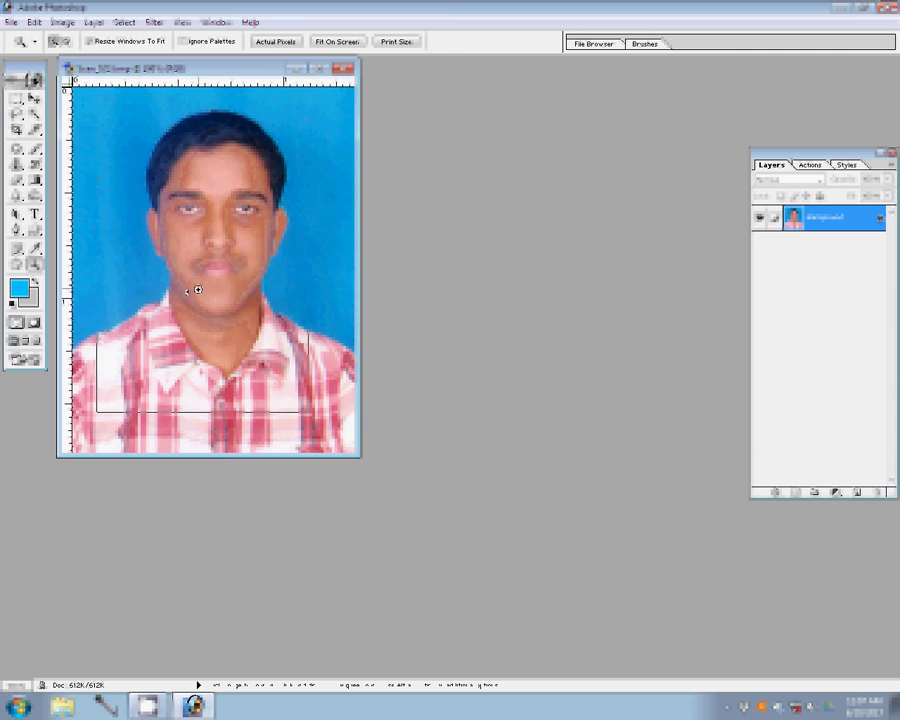
{"action": "left_click", "coordinate": [459, 324]}
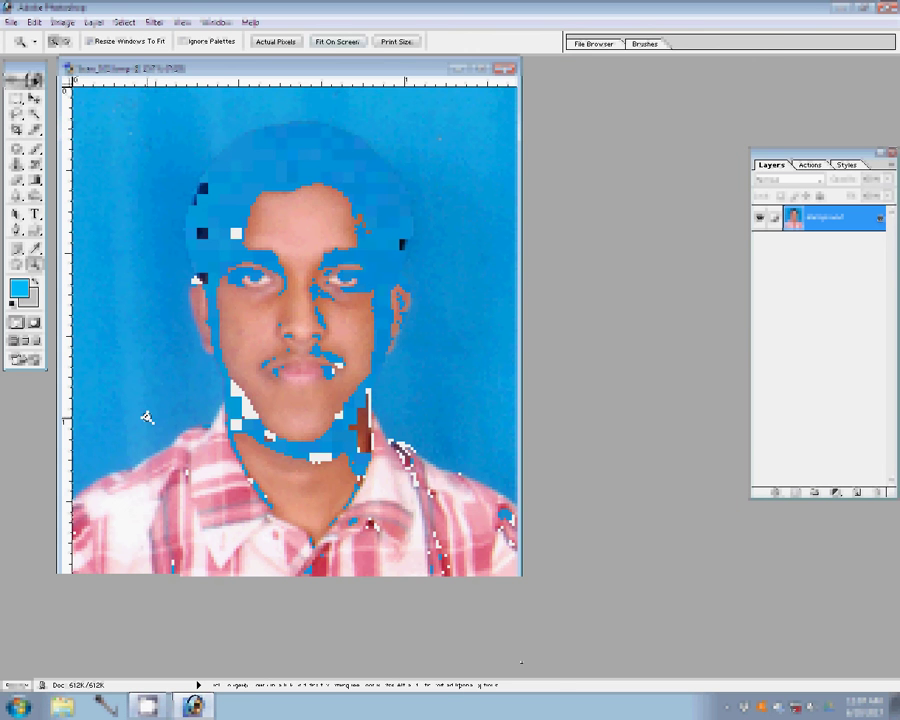
Magic Wand select the background around the head and feather the selection.
{"action": "key", "text": "w"}
{"action": "key", "text": "i"}
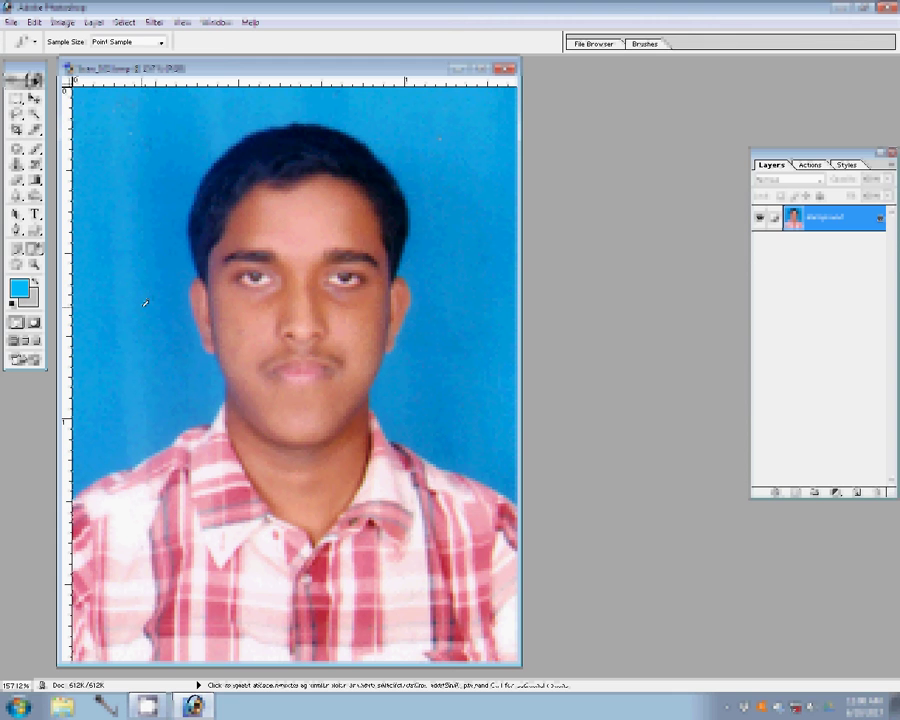
{"action": "key", "text": "w"}
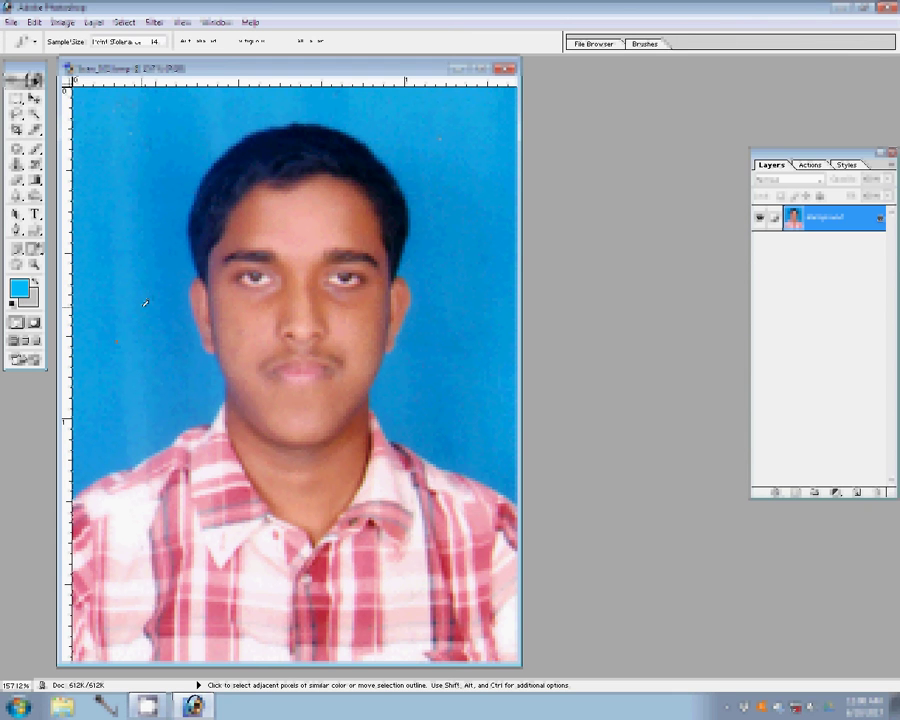
{"action": "left_click", "coordinate": [145, 303]}
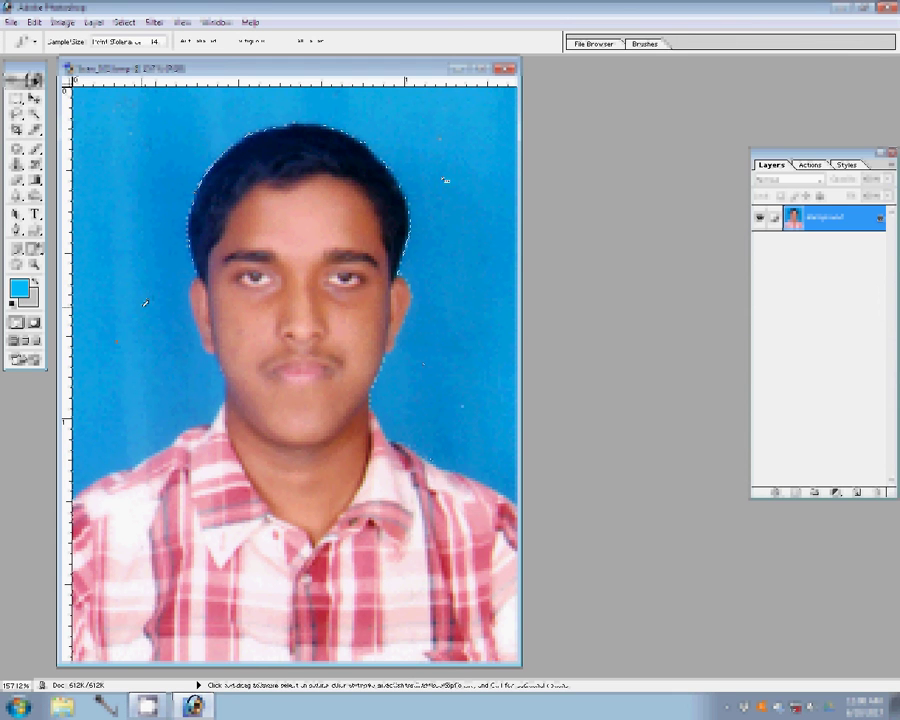
{"action": "key", "text": "ctrl+alt+d"}
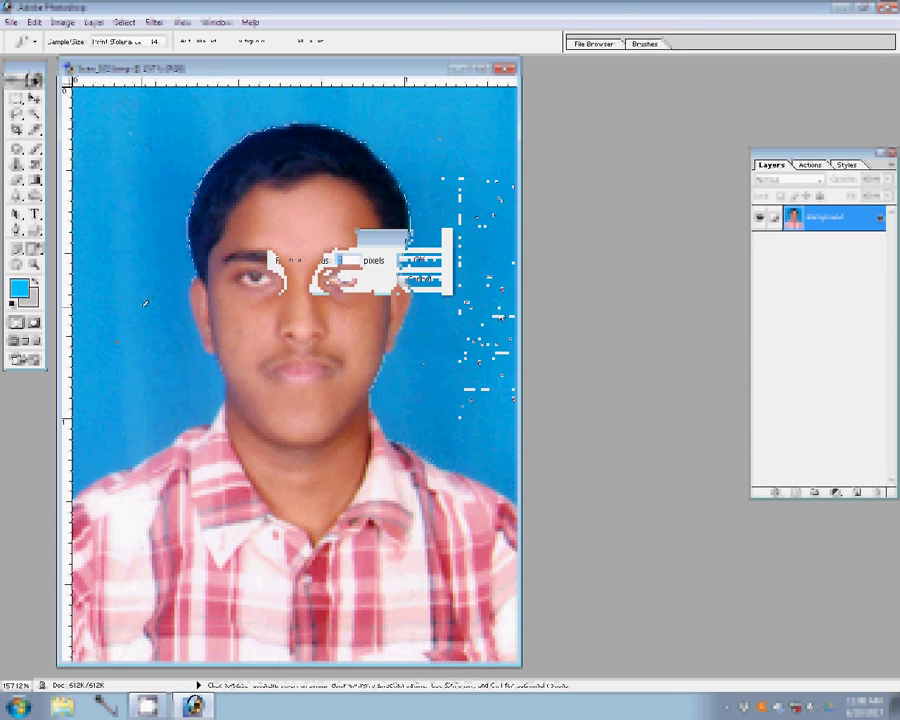
{"action": "key", "text": "Return"}
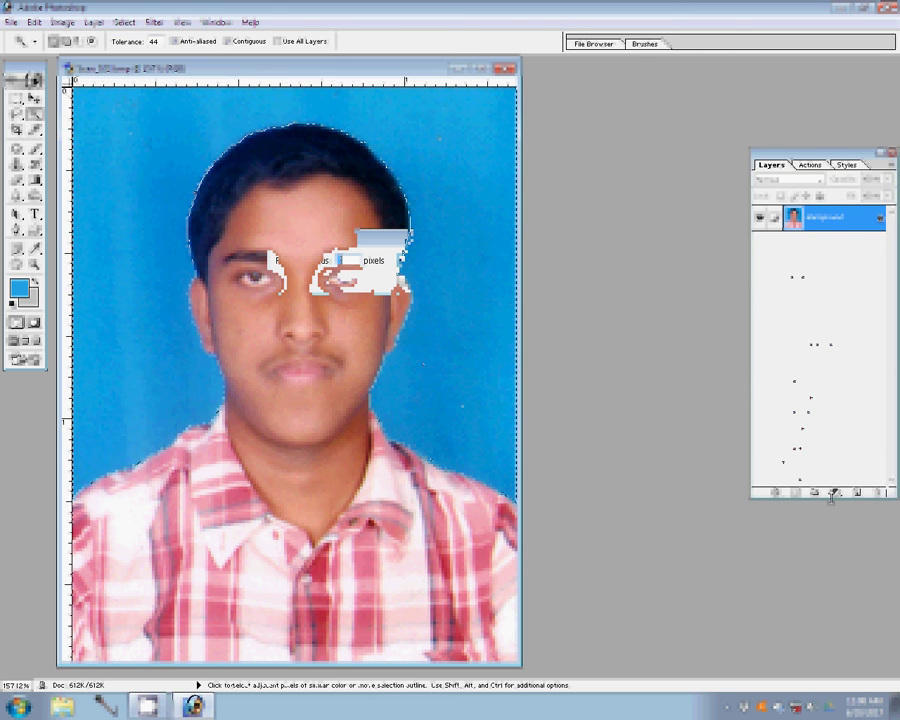
Fill the selected background with a solid blue color layer and merge it down.
{"action": "left_click", "coordinate": [833, 493]}
{"action": "left_click", "coordinate": [791, 261]}
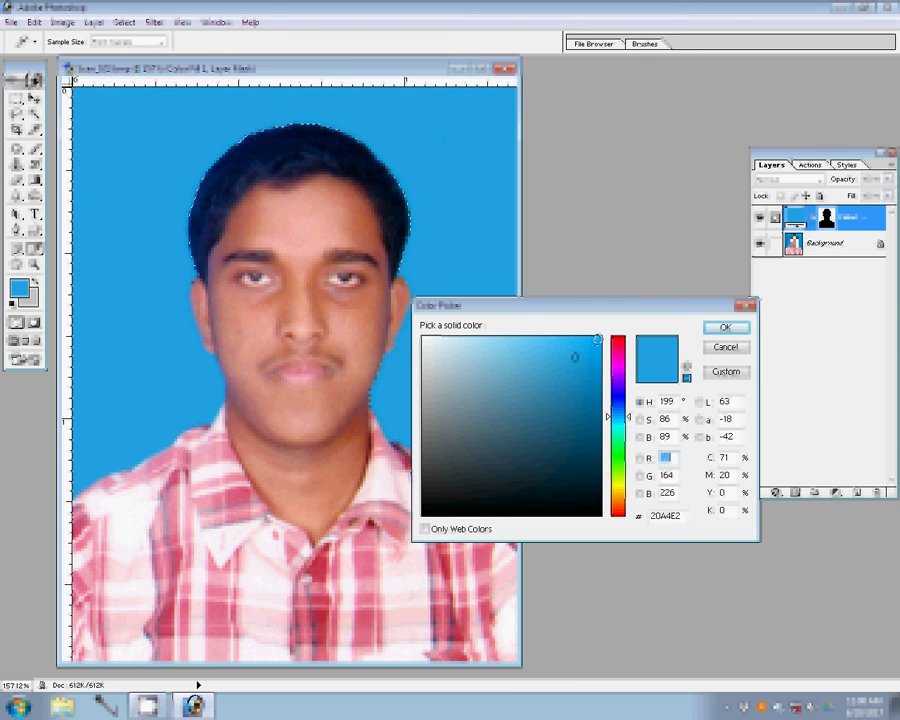
{"action": "key", "text": "Return"}
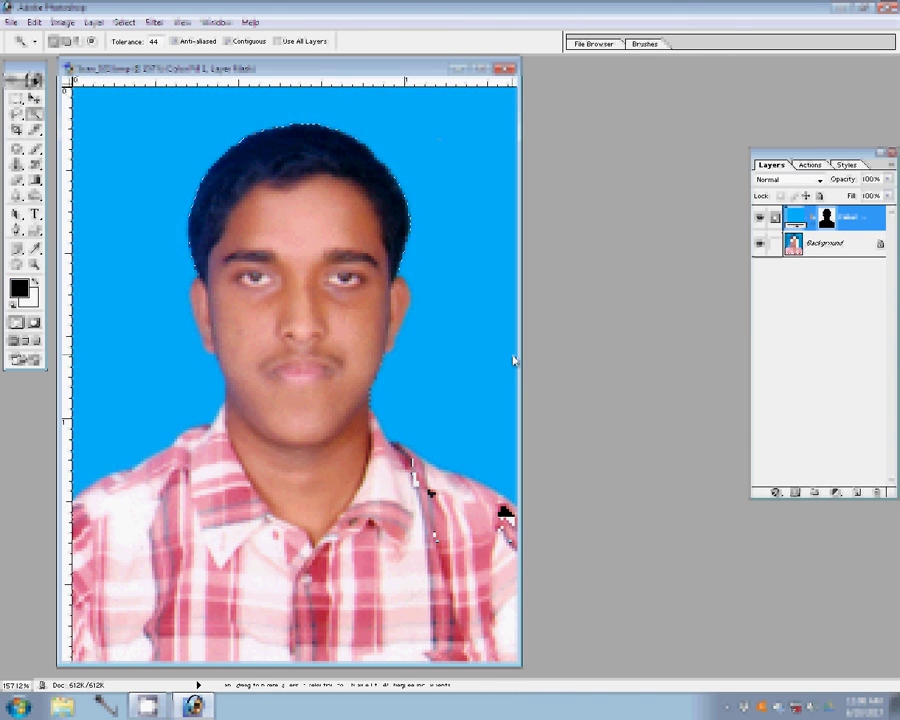
{"action": "key", "text": "ctrl+e"}
Shift Color Balance slightly toward magenta and show the Actions list.
{"action": "key", "text": "ctrl+b"}
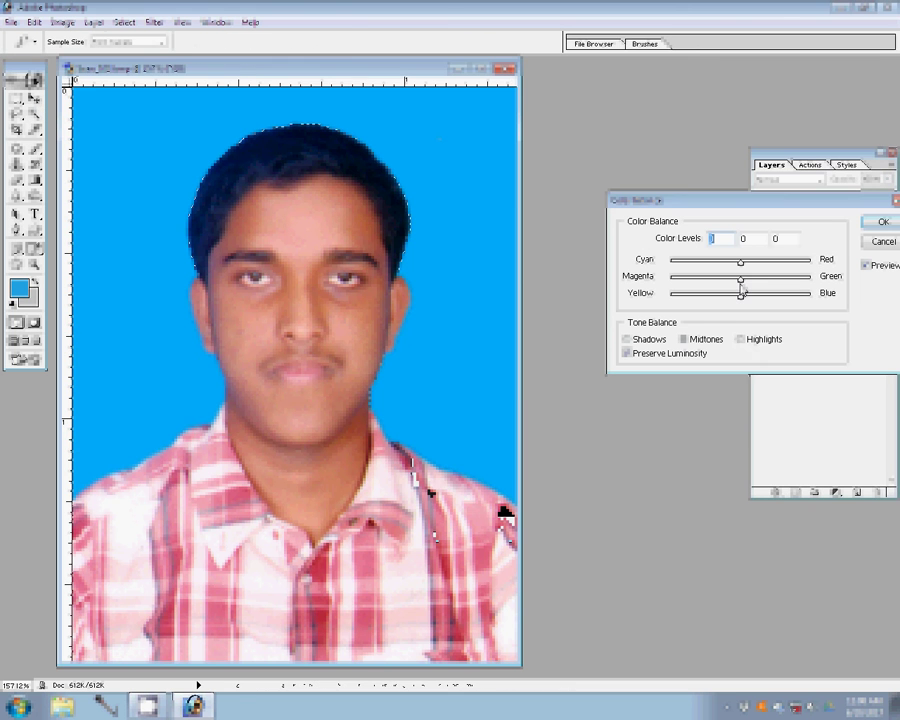
{"action": "left_click_drag", "start_coordinate": [740, 281], "coordinate": [733, 281]}
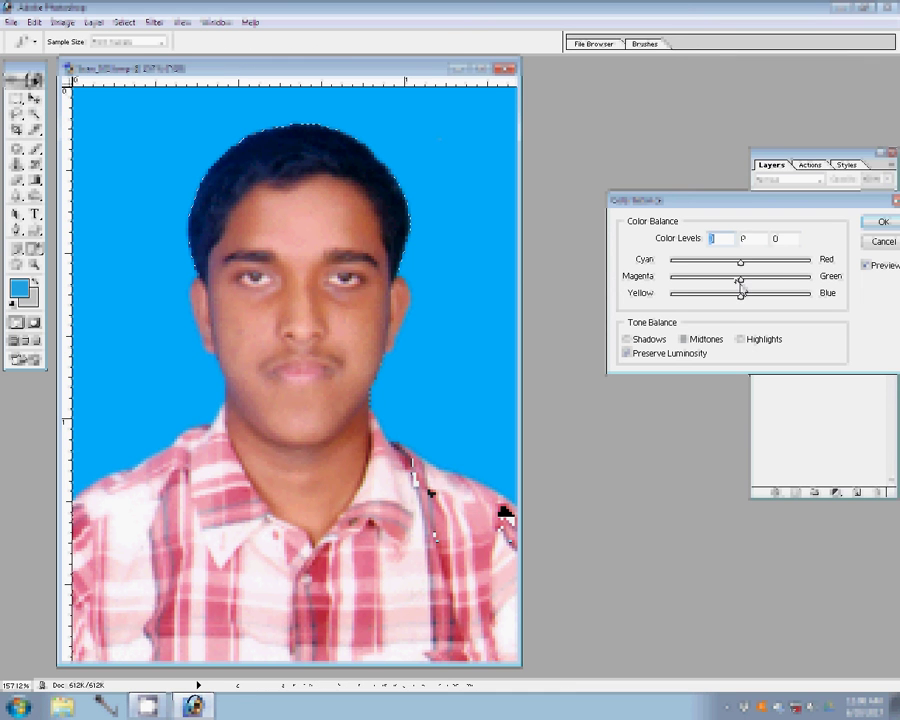
{"action": "left_click", "coordinate": [880, 222]}
{"action": "left_click", "coordinate": [810, 164]}
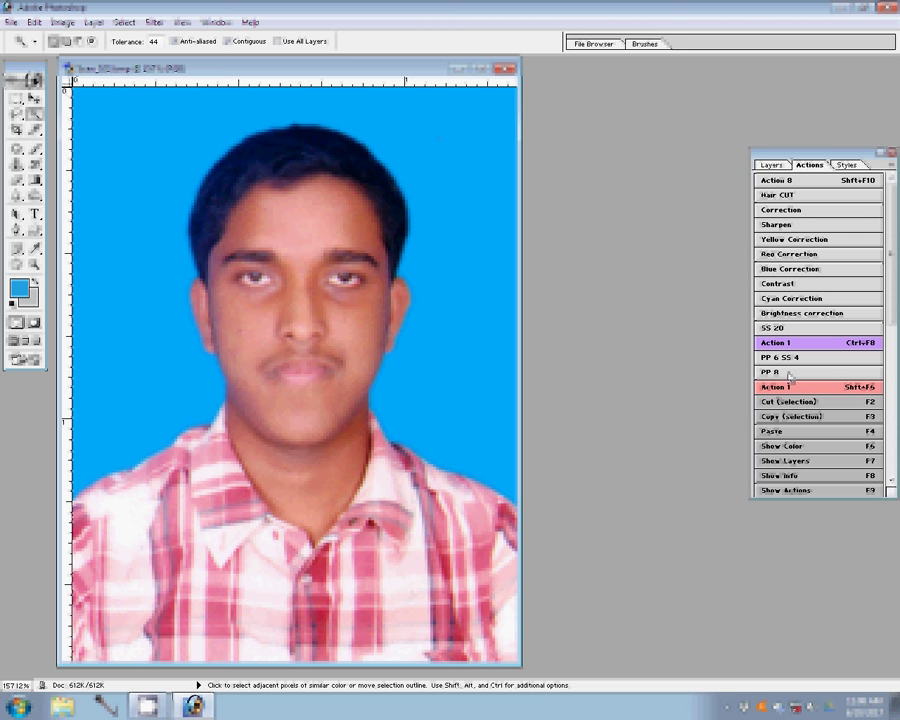
Play the passport-photo action to build a sheet of six copies plus four smaller ones.
{"action": "left_click", "coordinate": [795, 366]}
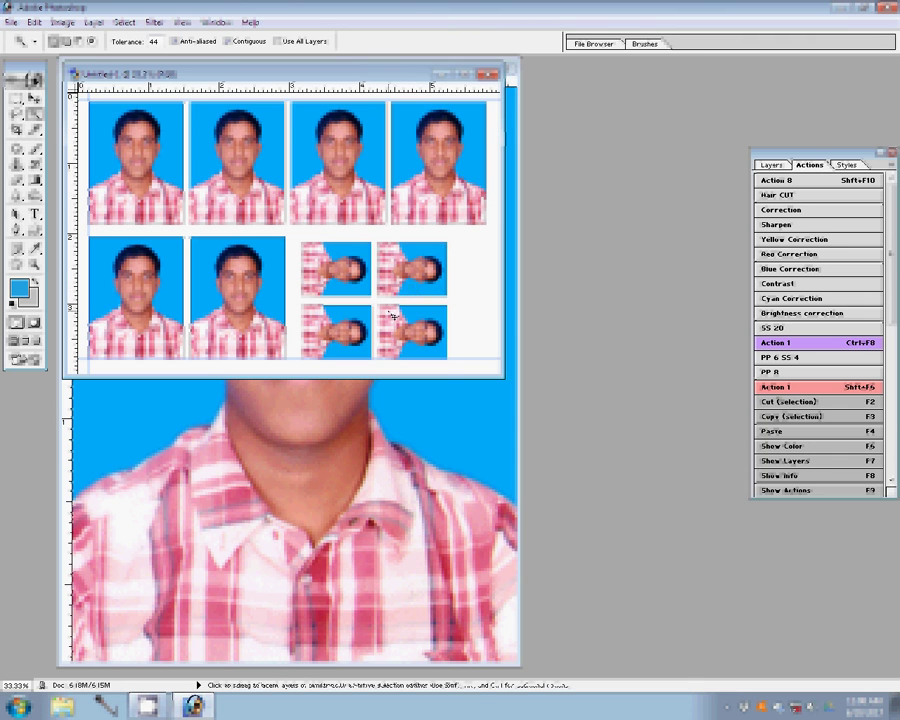
Duplicate a photo copy's layer and move it to a new spot on the sheet.
{"action": "left_click", "coordinate": [386, 312], "text": "ctrl+alt"}
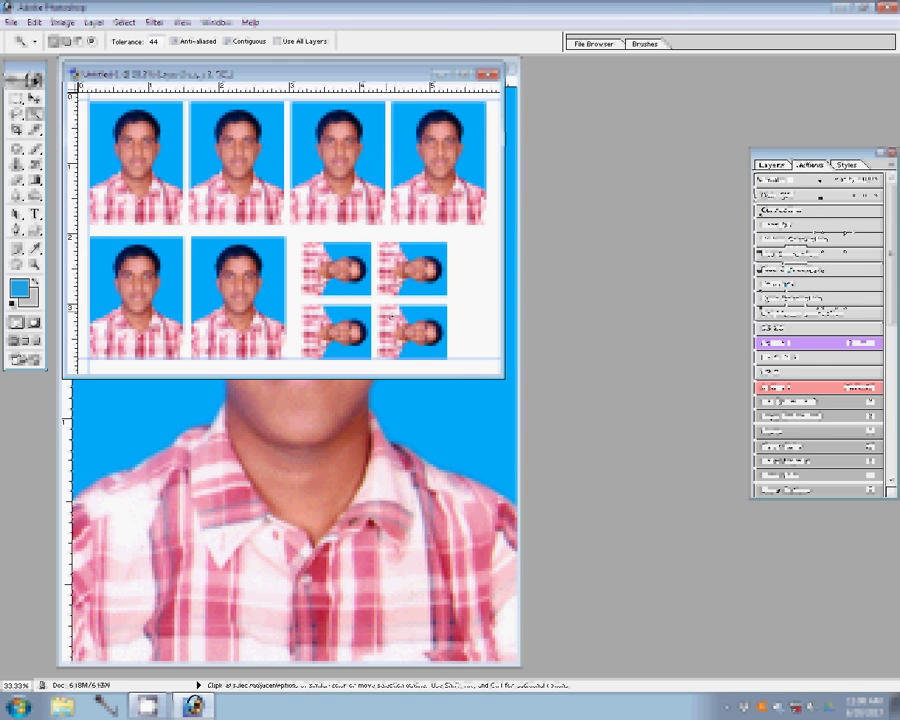
{"action": "key", "text": "F7"}
{"action": "key", "text": "ctrl"}
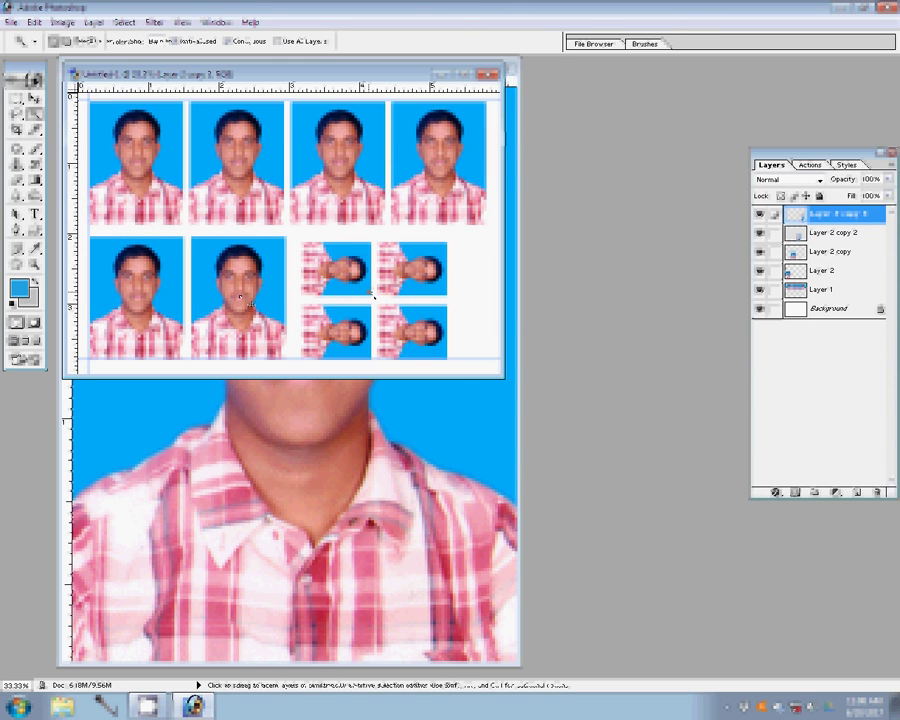
{"action": "mouse_move", "coordinate": [240, 298]}
{"action": "left_mouse_down"}
{"action": "mouse_move", "coordinate": [347, 266]}
{"action": "mouse_move", "coordinate": [263, 268]}
{"action": "left_mouse_up"}
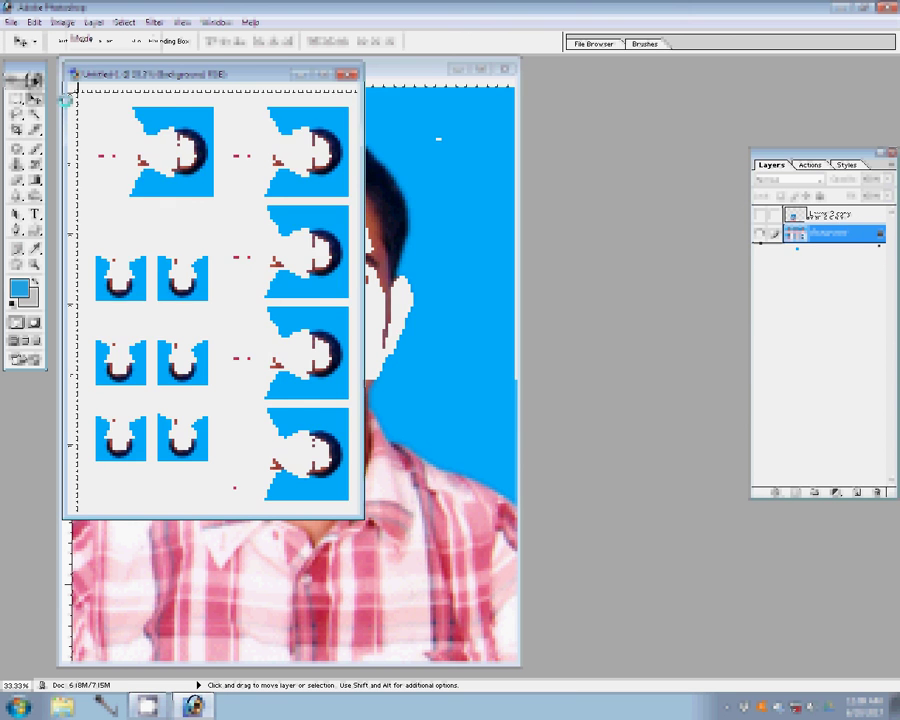
{"action": "left_click", "coordinate": [10, 21]}
{"action": "left_click", "coordinate": [102, 341]}
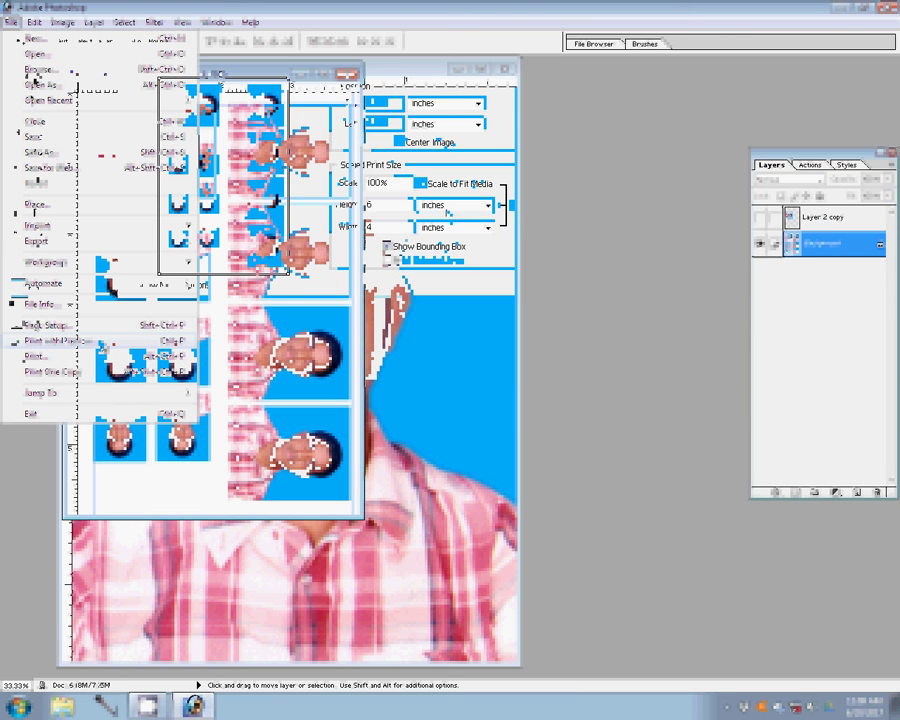